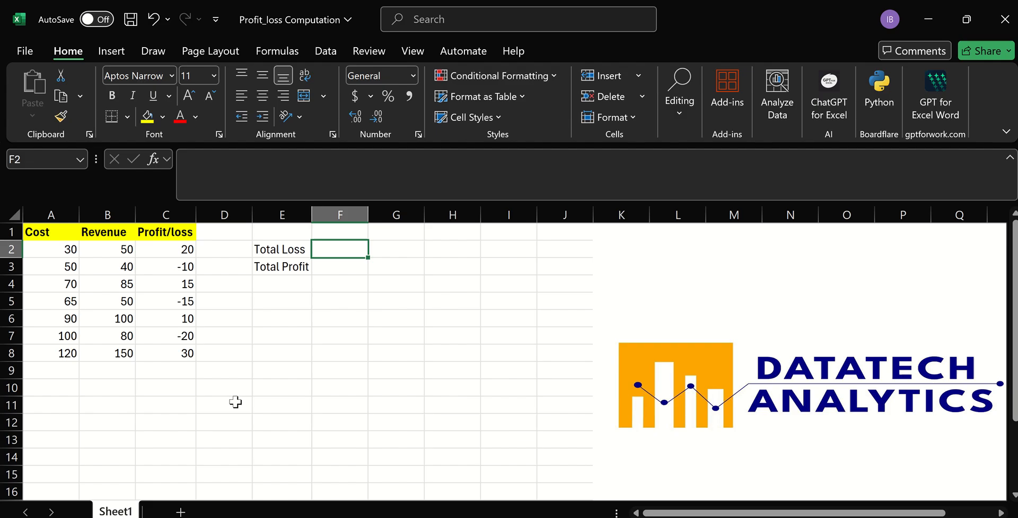
# Calculate Total Loss in F2 with the formula =SUM((C2:C8)*(C2:C8<0)).
pyautogui.write('=sum')
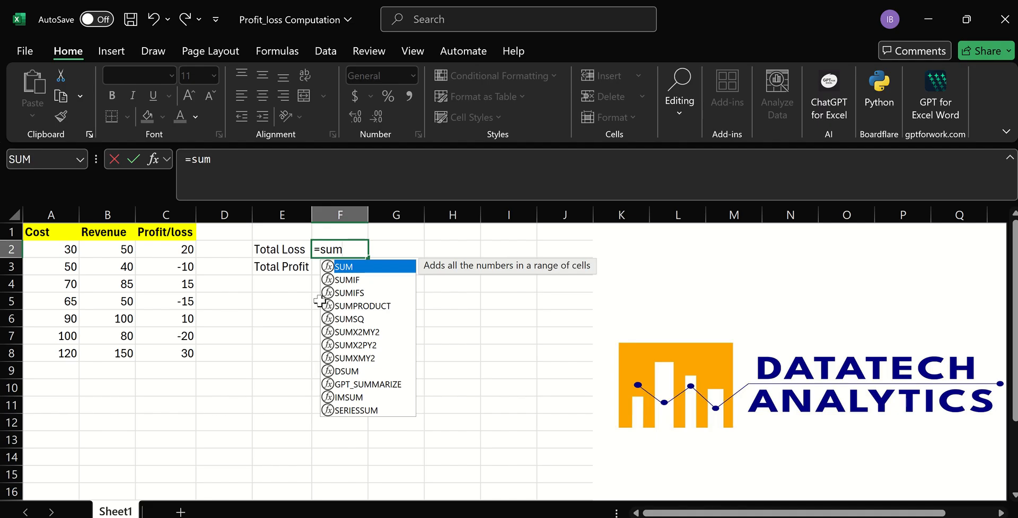
pyautogui.doubleClick(357, 267)
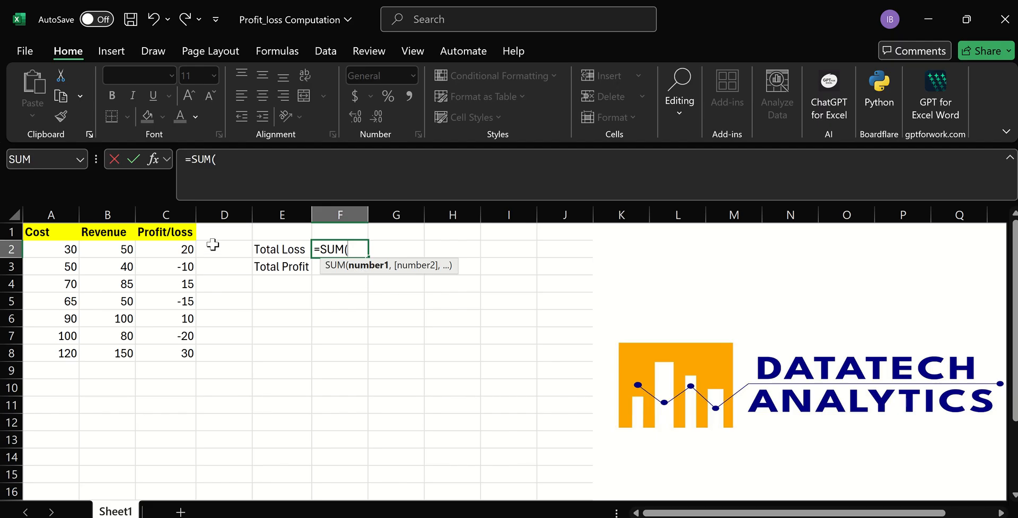
pyautogui.click(173, 253)
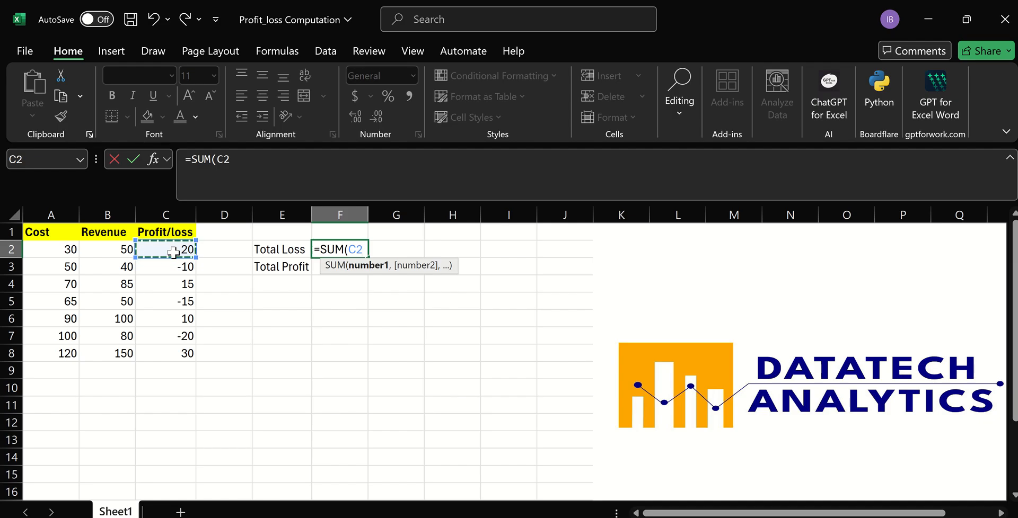
pyautogui.moveTo(174, 252); pyautogui.dragTo(175, 354)
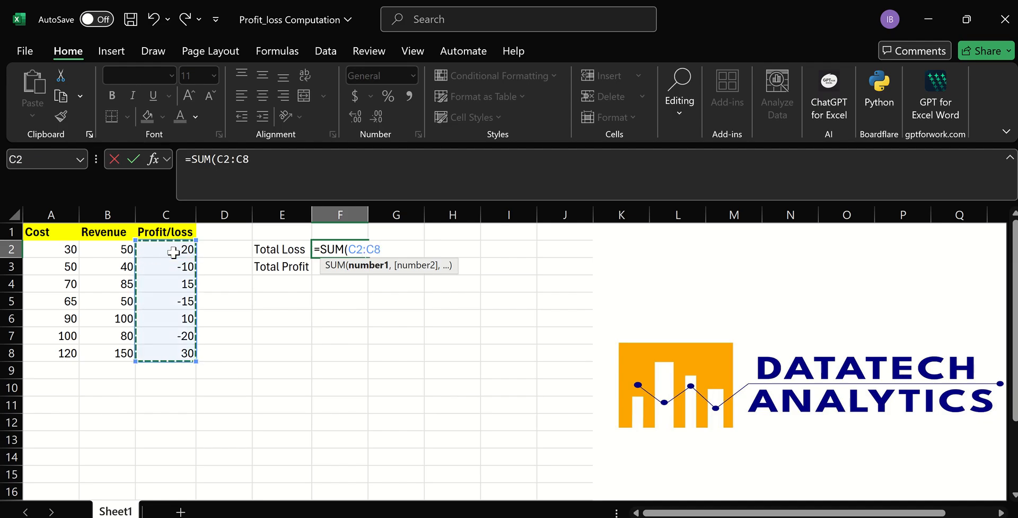
pyautogui.click(349, 249)
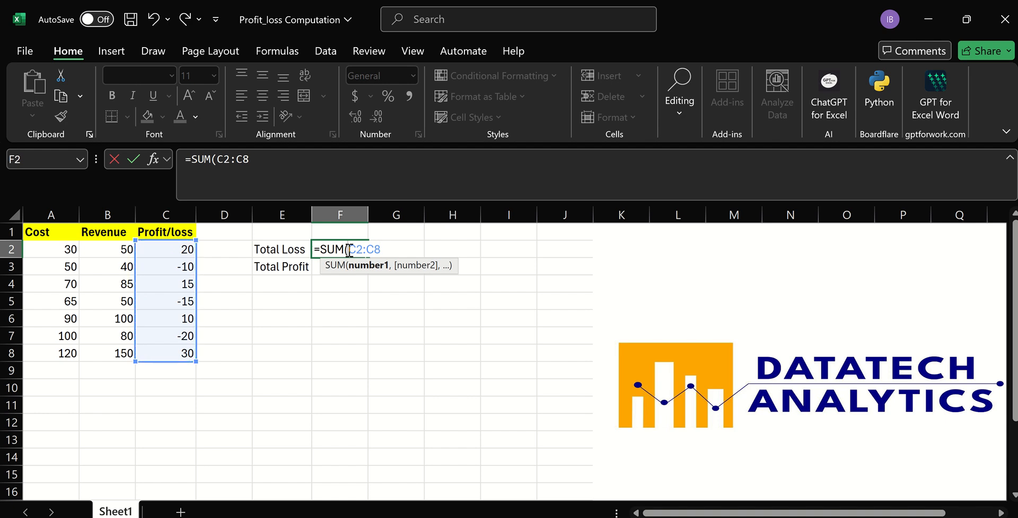
pyautogui.write('(')
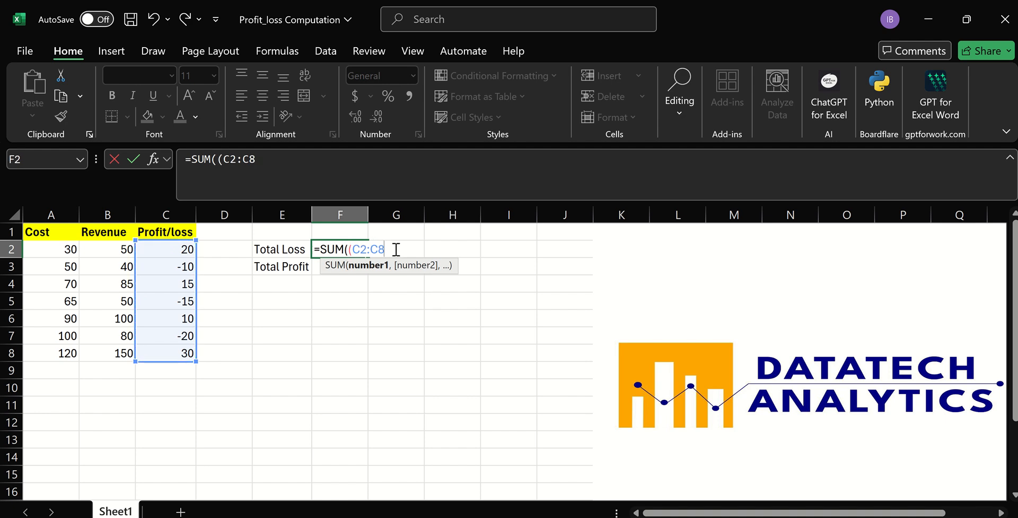
pyautogui.write(')*(')
pyautogui.click(173, 248)
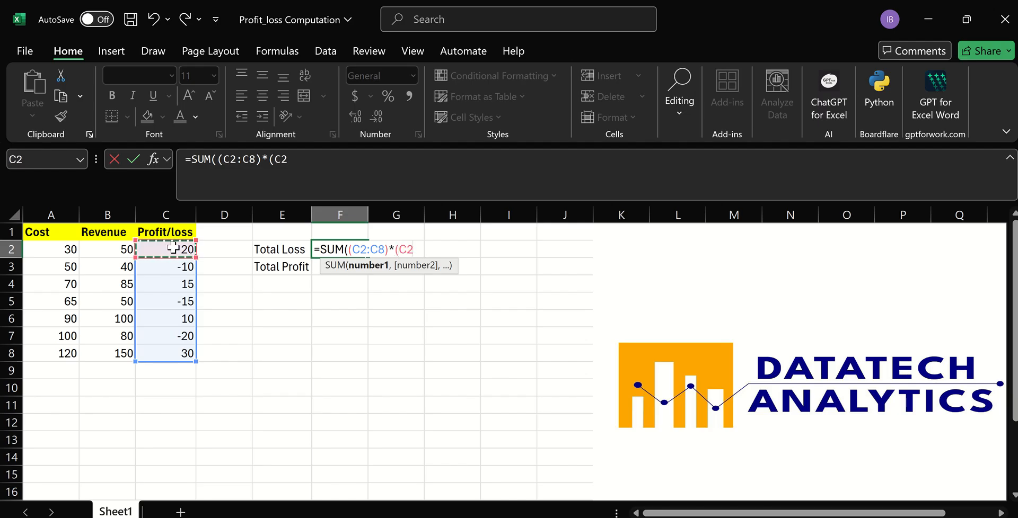
pyautogui.hotkey('ctrl', 'shift', 'Down')
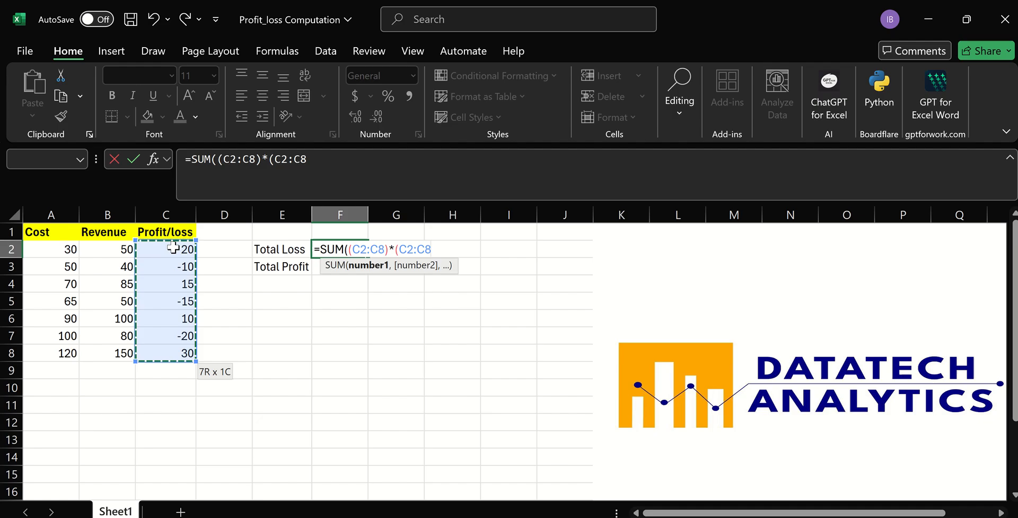
pyautogui.write('<0')
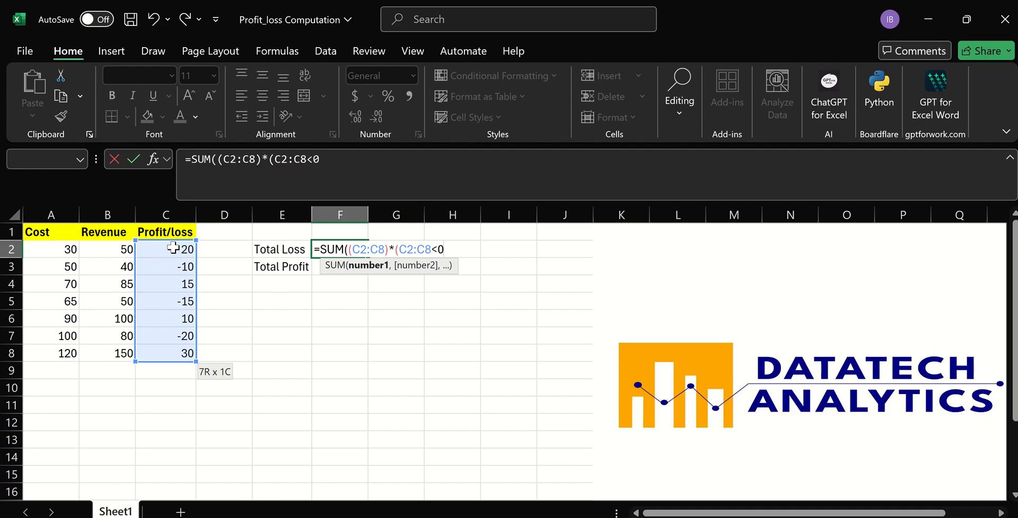
pyautogui.write('))')
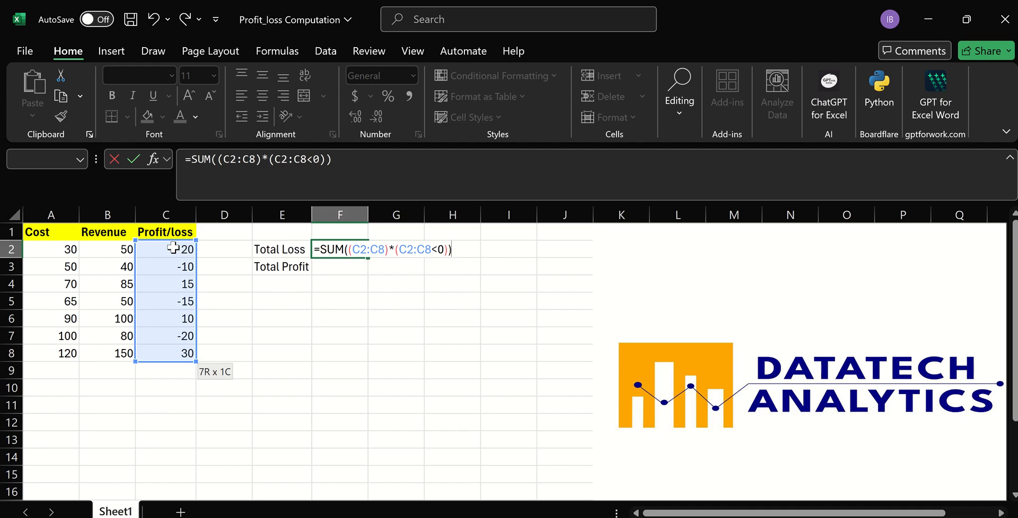
pyautogui.press('Return')
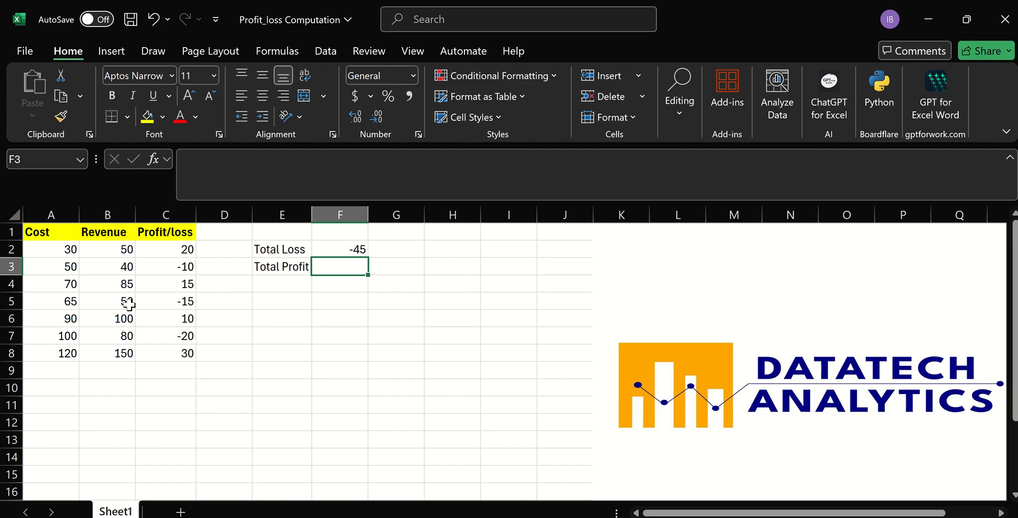
# Change the cost in A5 to 75 to test that the Total Loss formula recalculates.
pyautogui.click(69, 302)
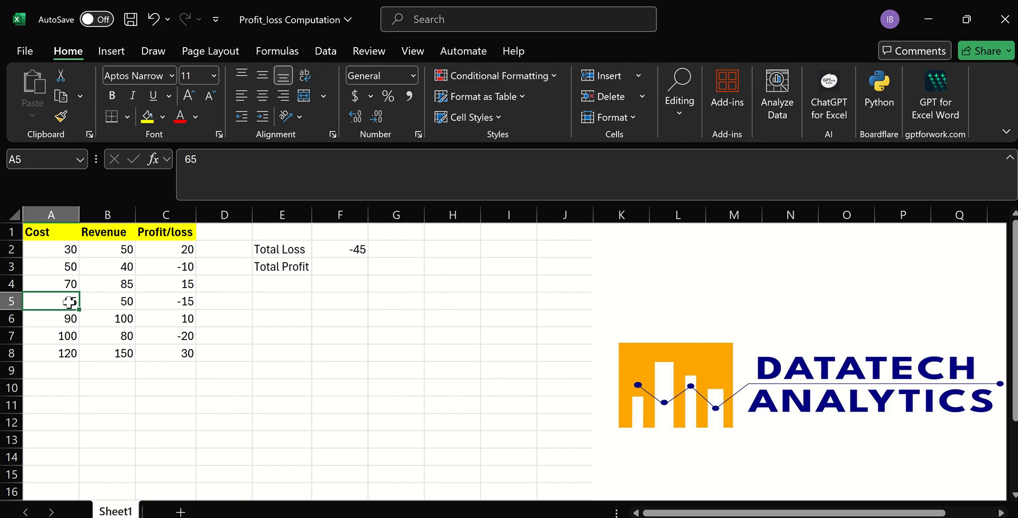
pyautogui.write('75')
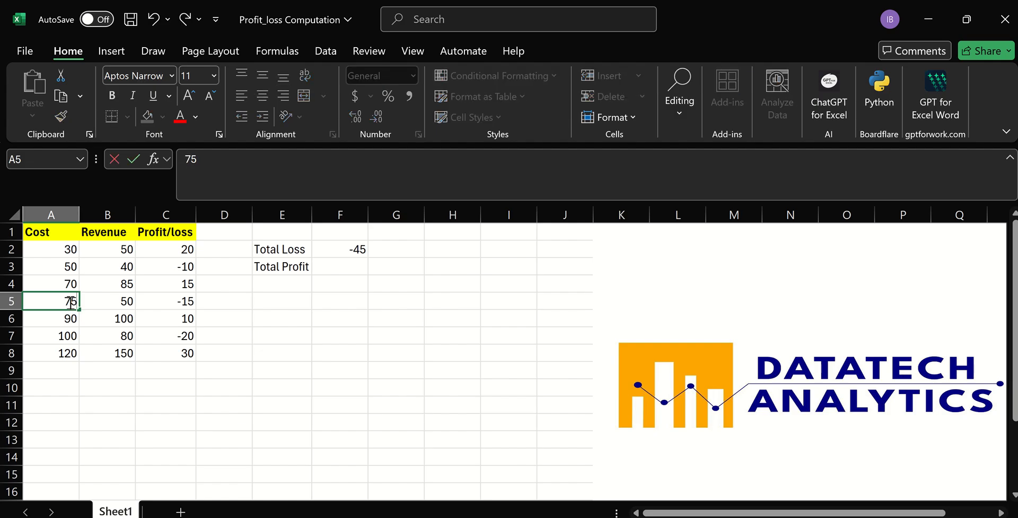
pyautogui.click(264, 423)
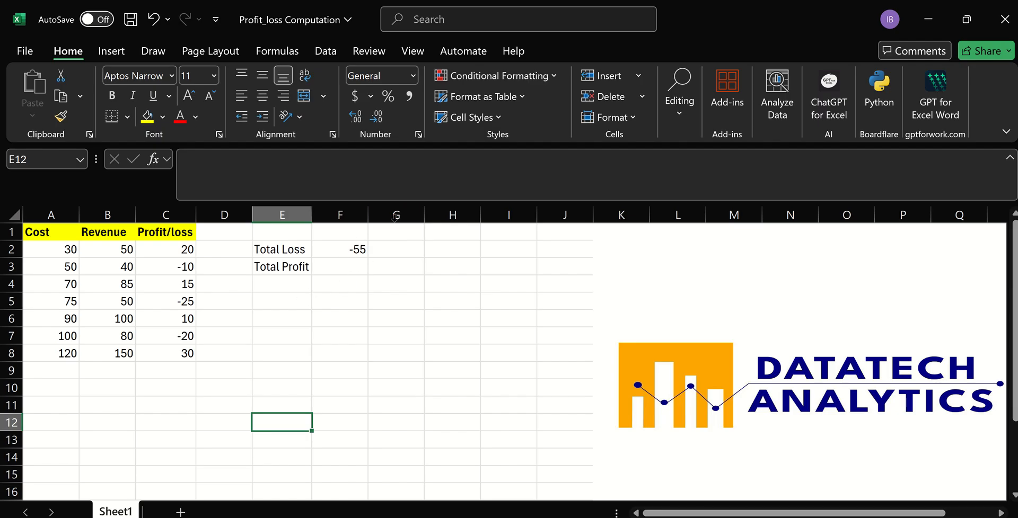
# Enter an alternative Total Loss formula in G2 as =SUMPRODUCT(C2:C8,C2:C8<0).
pyautogui.click(388, 249)
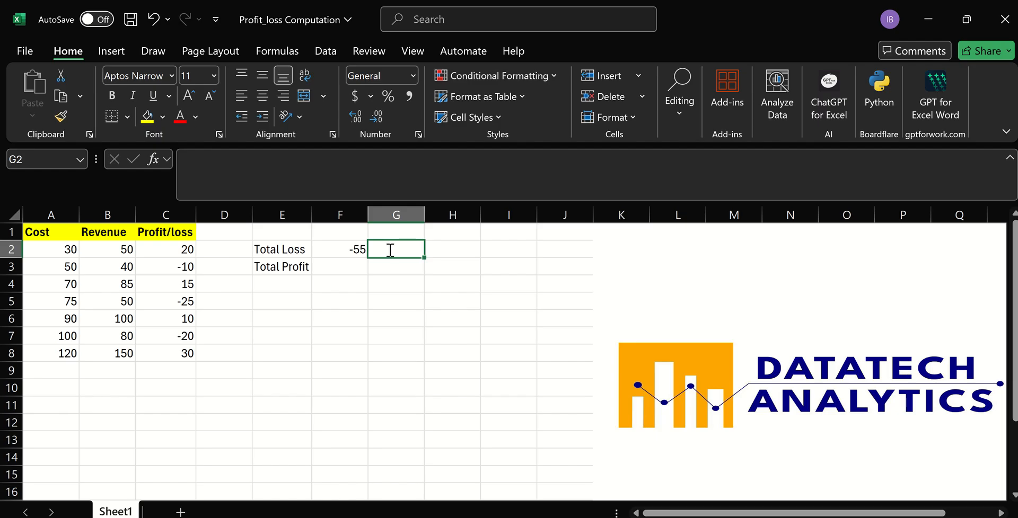
pyautogui.write('=')
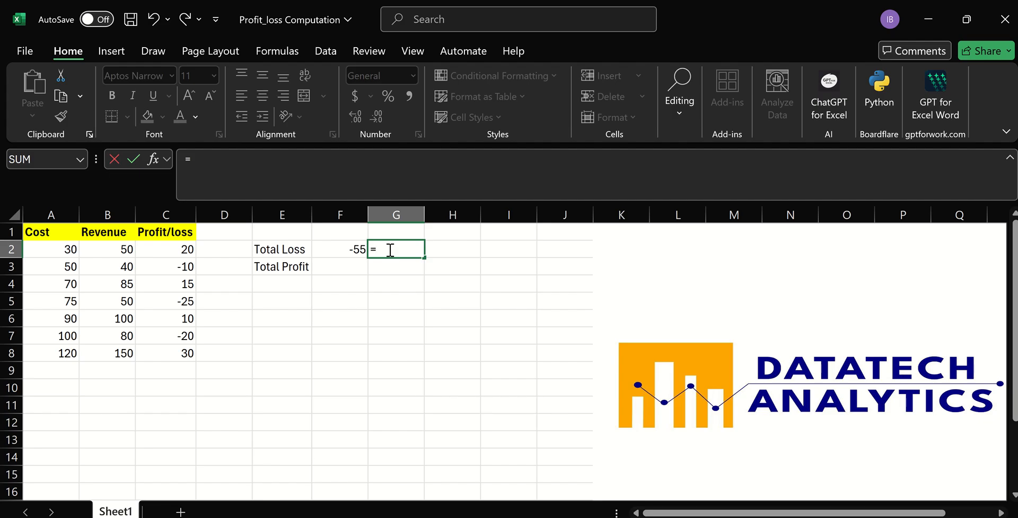
pyautogui.write('sum')
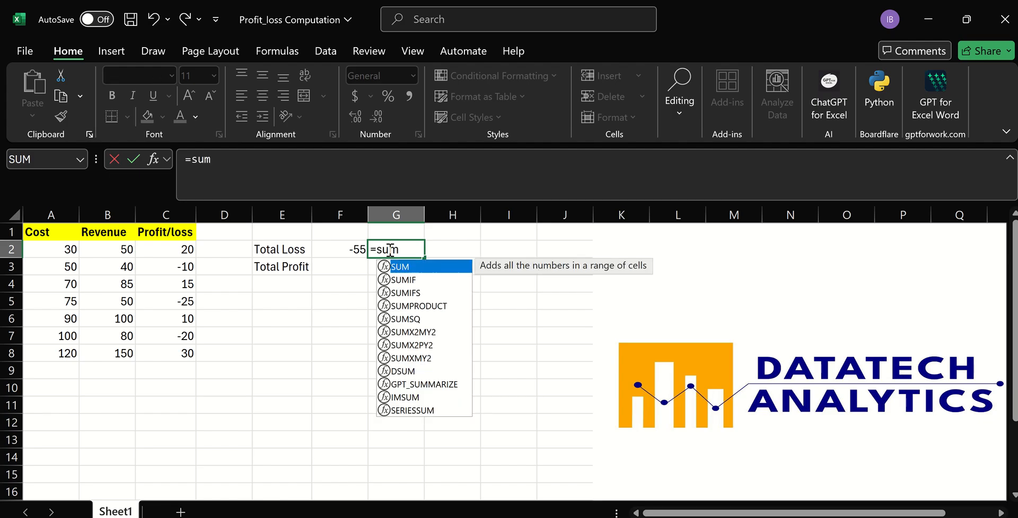
pyautogui.doubleClick(414, 306)
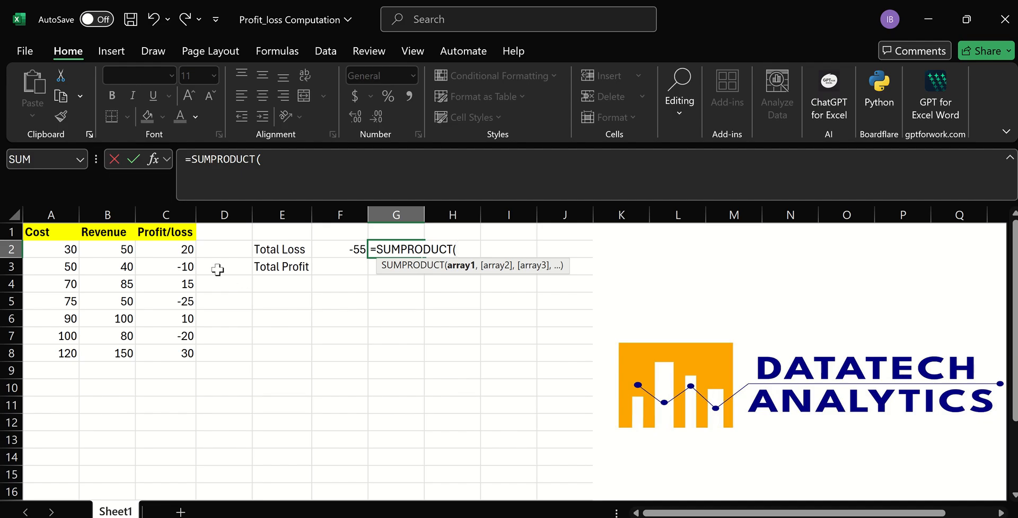
pyautogui.click(186, 253)
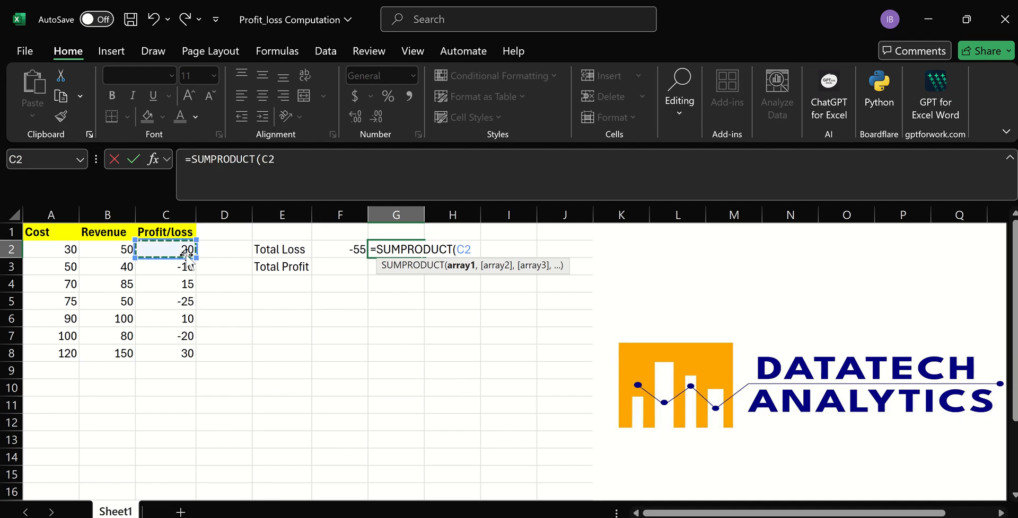
pyautogui.moveTo(186, 254); pyautogui.dragTo(192, 354)
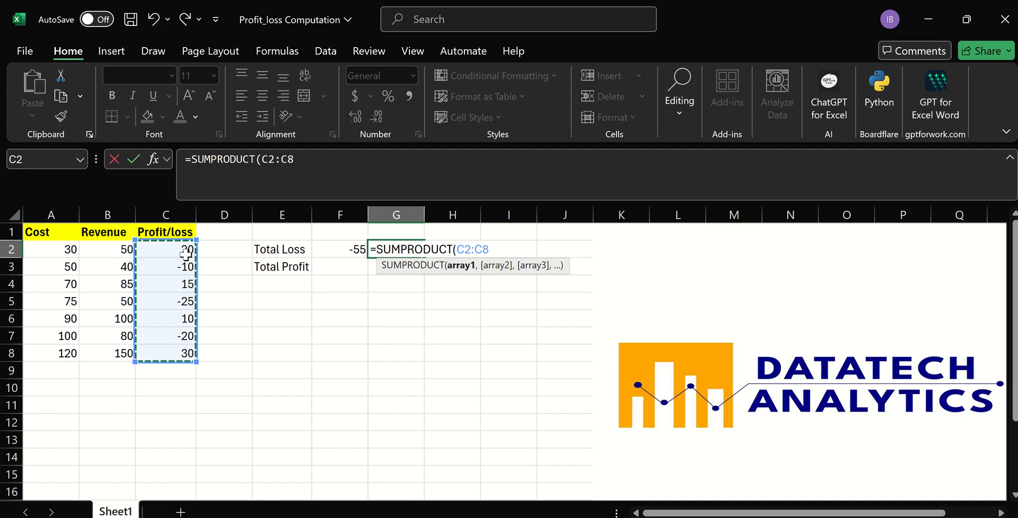
pyautogui.write(',')
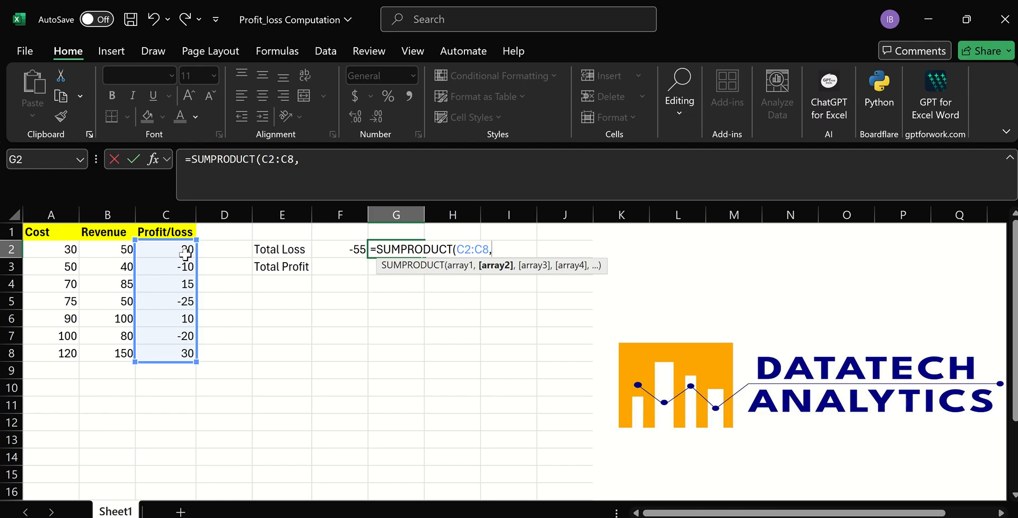
pyautogui.click(185, 254)
pyautogui.hotkey('ctrl', 'shift', 'Down')
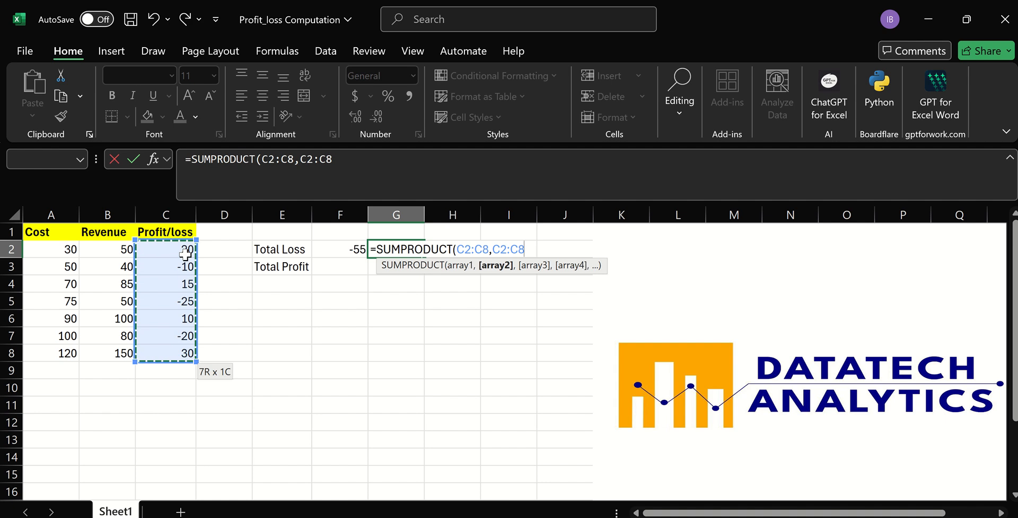
pyautogui.write('<')
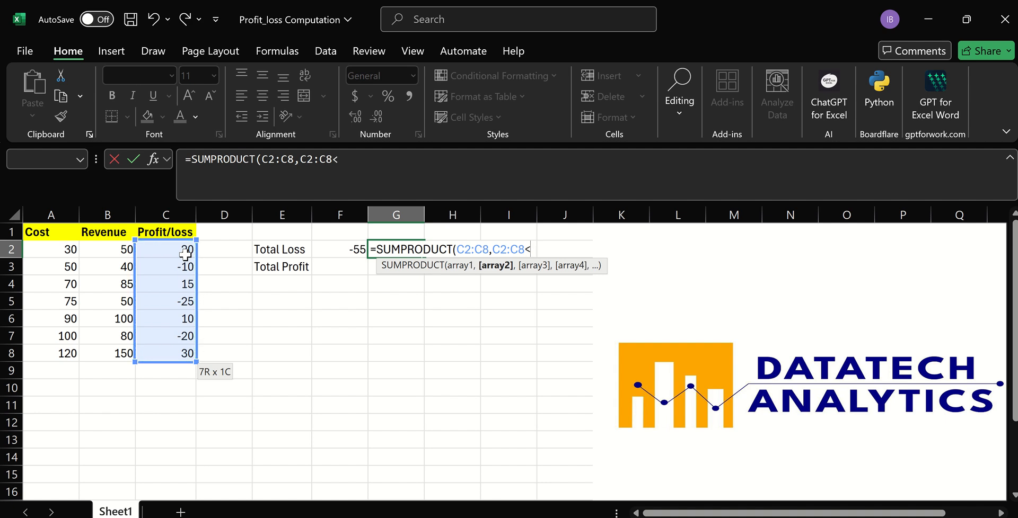
pyautogui.write('0)')
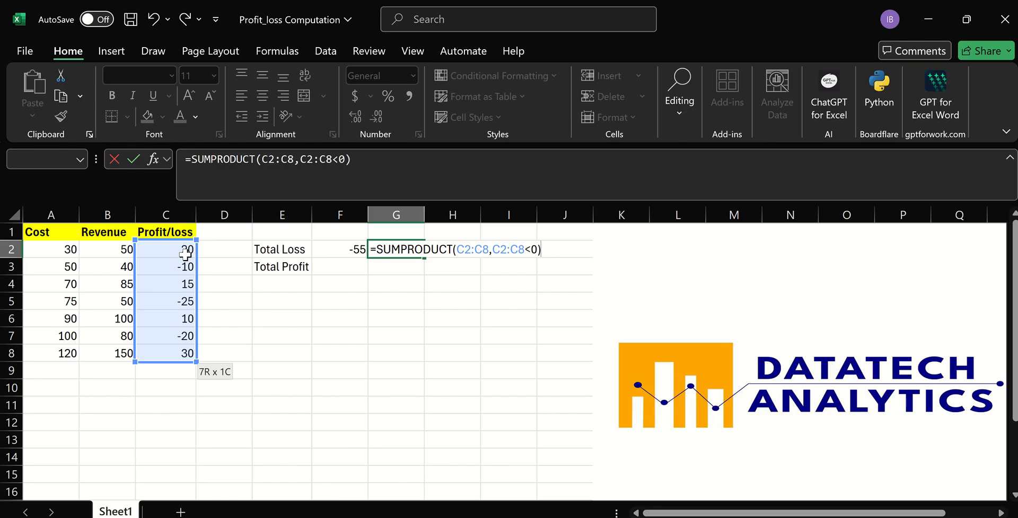
pyautogui.press('Return')
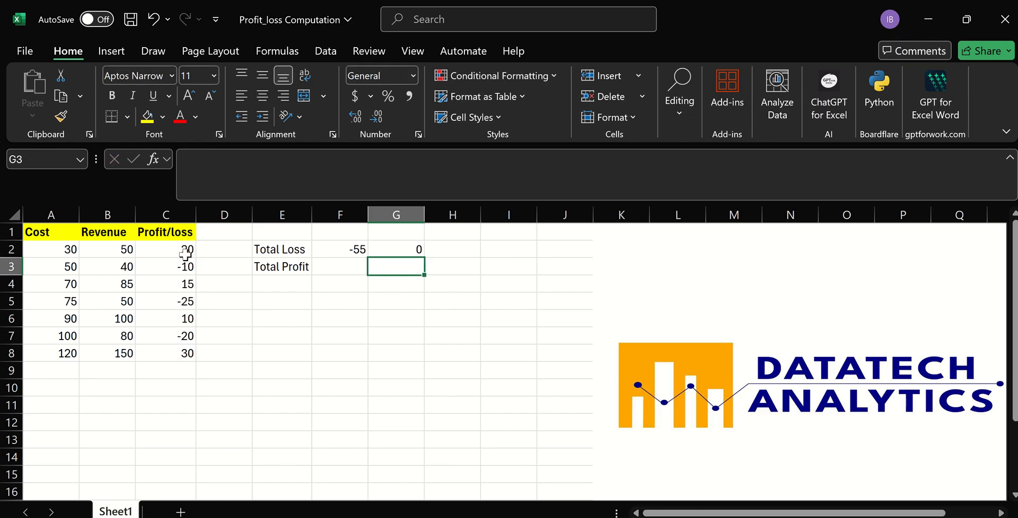
# Convert the condition in G2 to numbers, making the formula =SUMPRODUCT(C2:C8,--(C2:C8<0)), and compare it with the formula in F2.
pyautogui.click(413, 251)
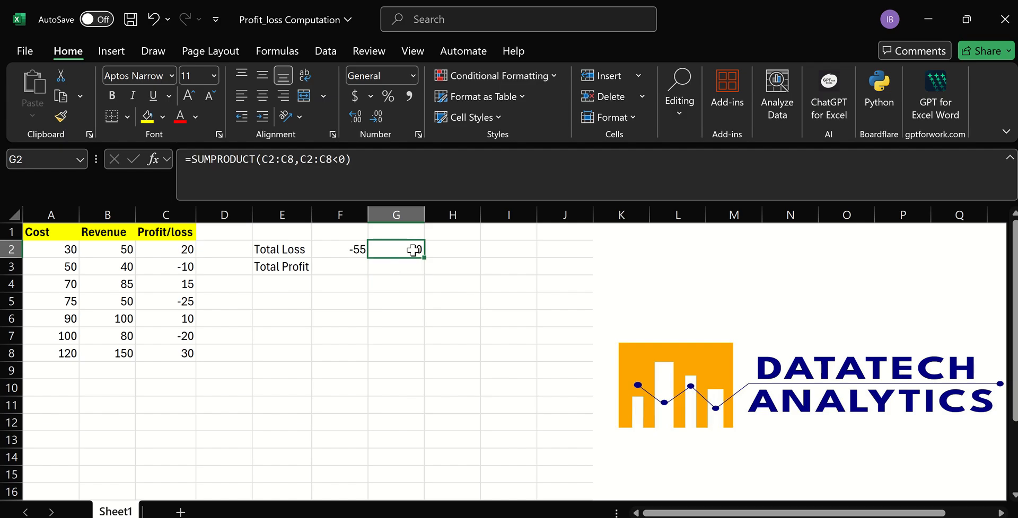
pyautogui.click(301, 161)
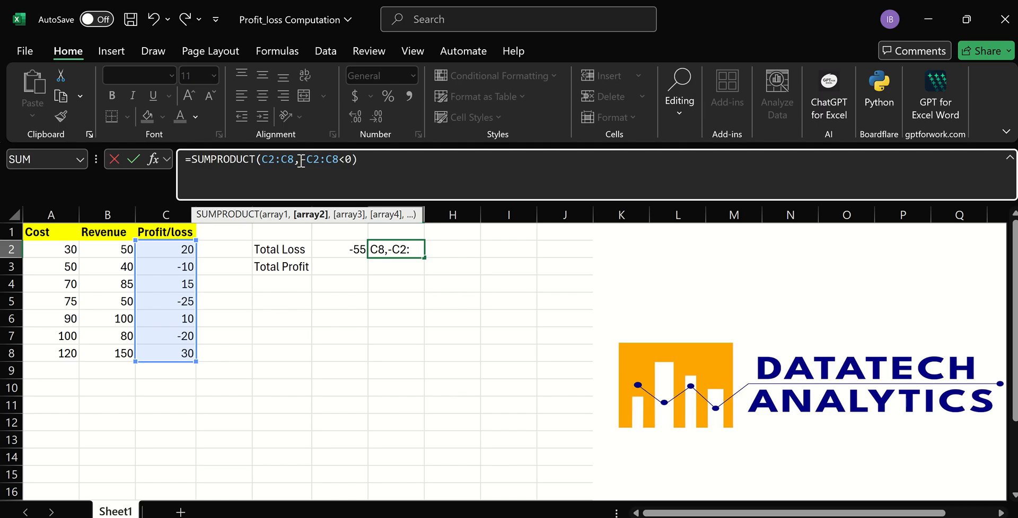
pyautogui.write('-')
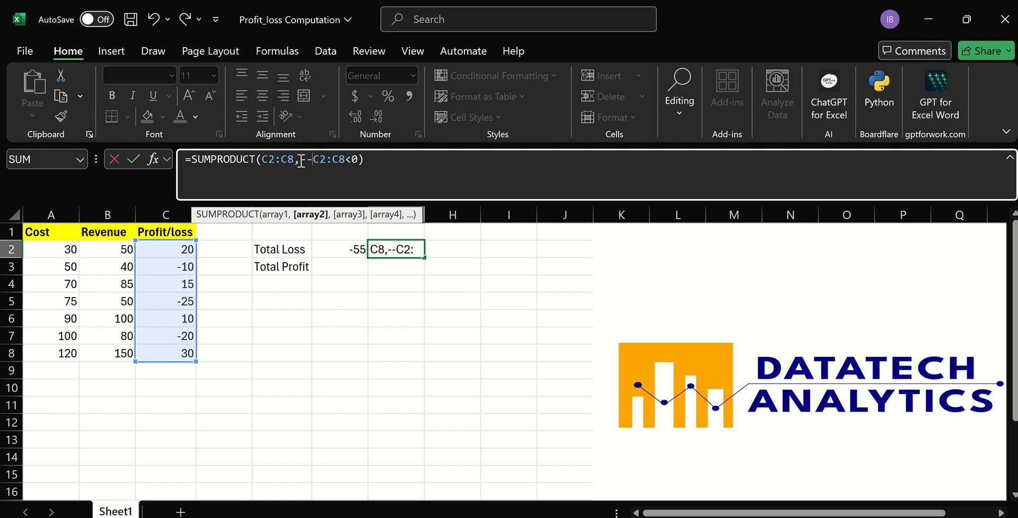
pyautogui.write('(')
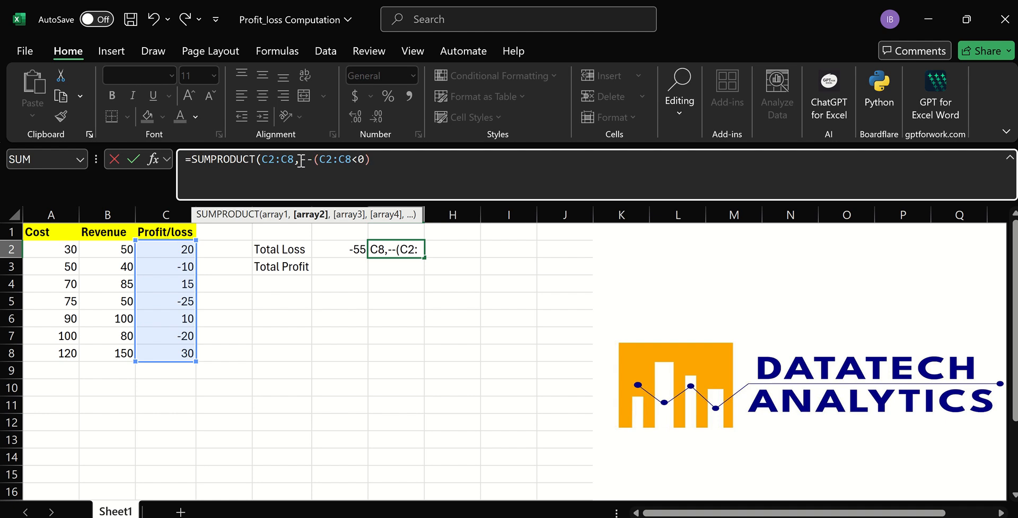
pyautogui.click(364, 159)
pyautogui.press('Return')
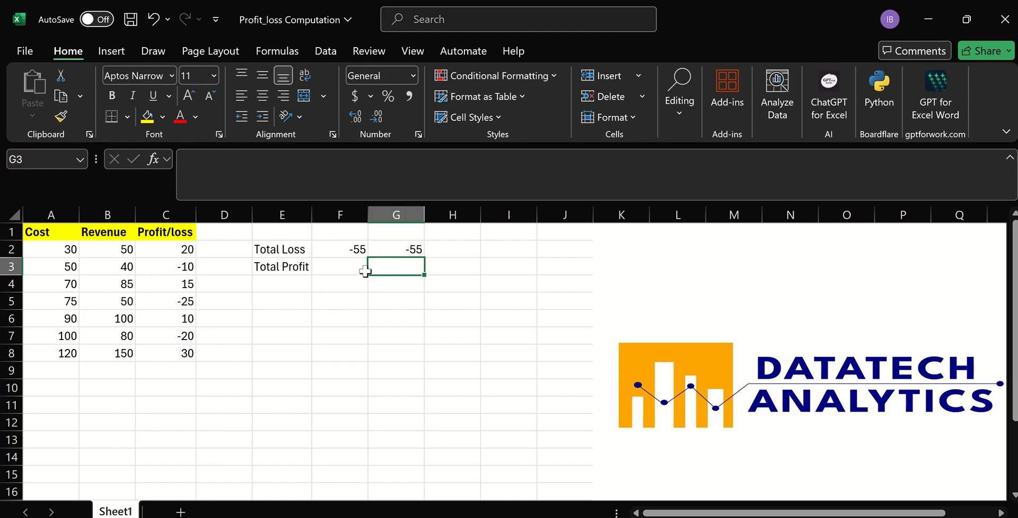
pyautogui.click(386, 250)
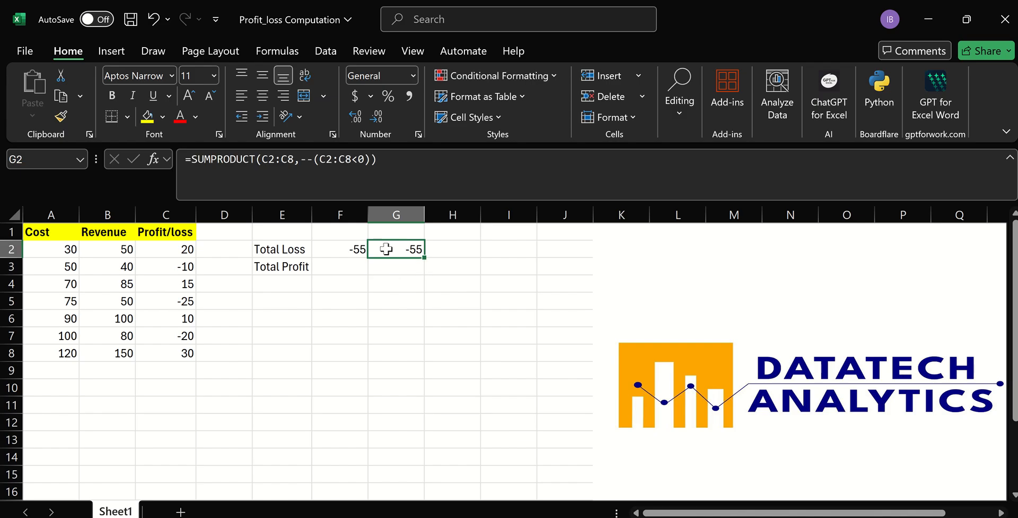
pyautogui.click(356, 248)
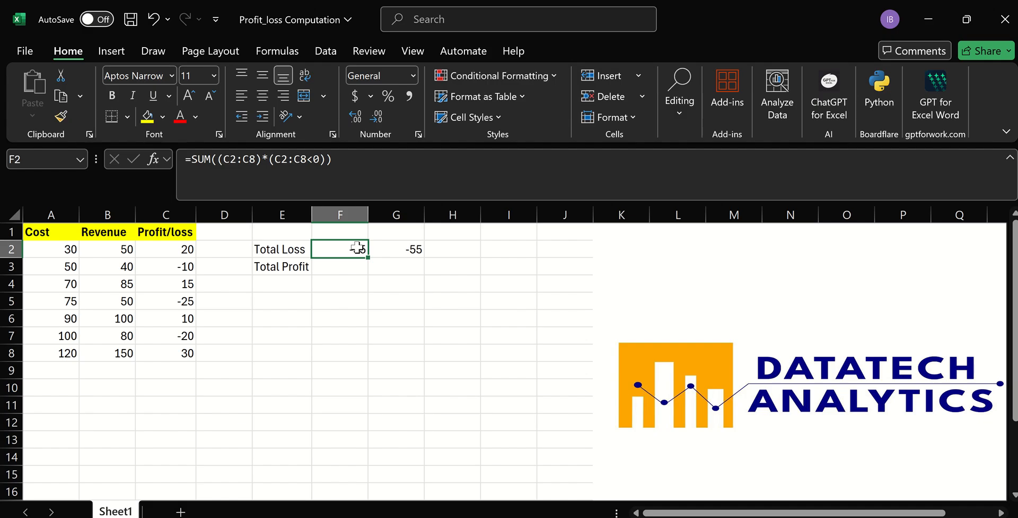
# Enter a third Total Loss formula in H2 as =SUMIF(C2:C8,"<0",C2:C8).
pyautogui.click(440, 253)
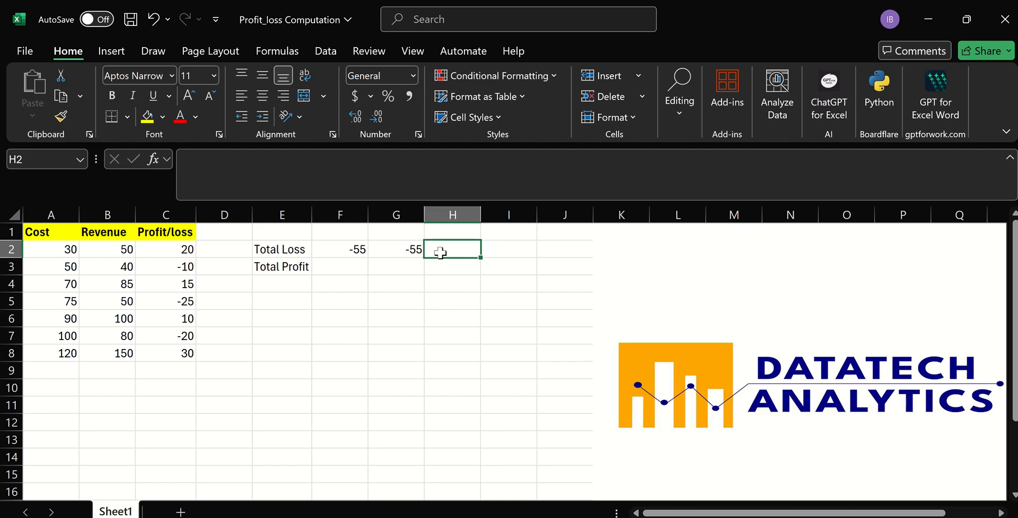
pyautogui.write('=')
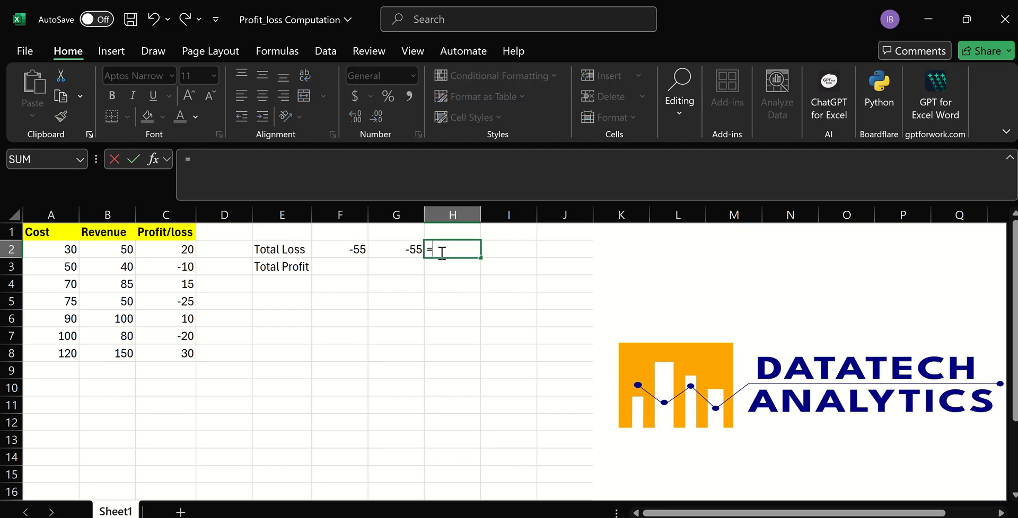
pyautogui.write('sum')
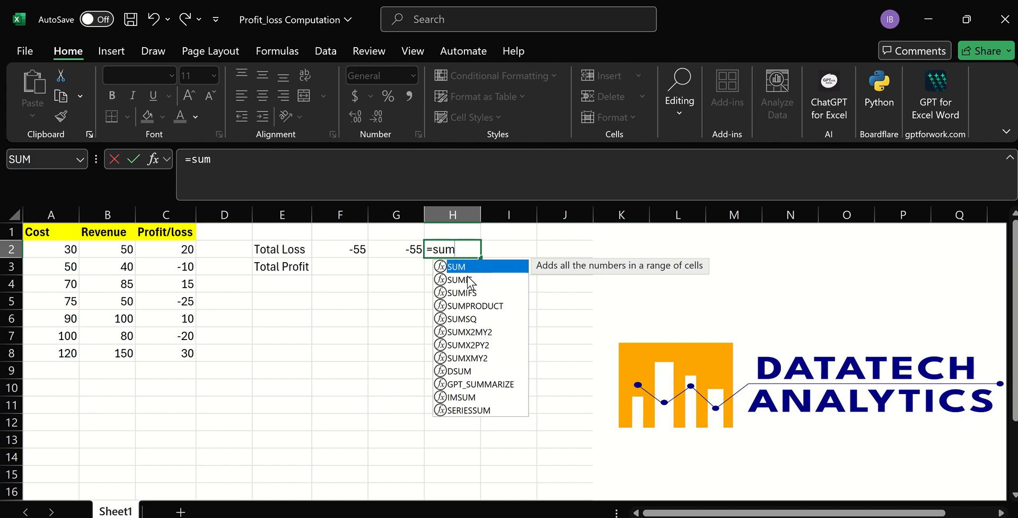
pyautogui.doubleClick(467, 280)
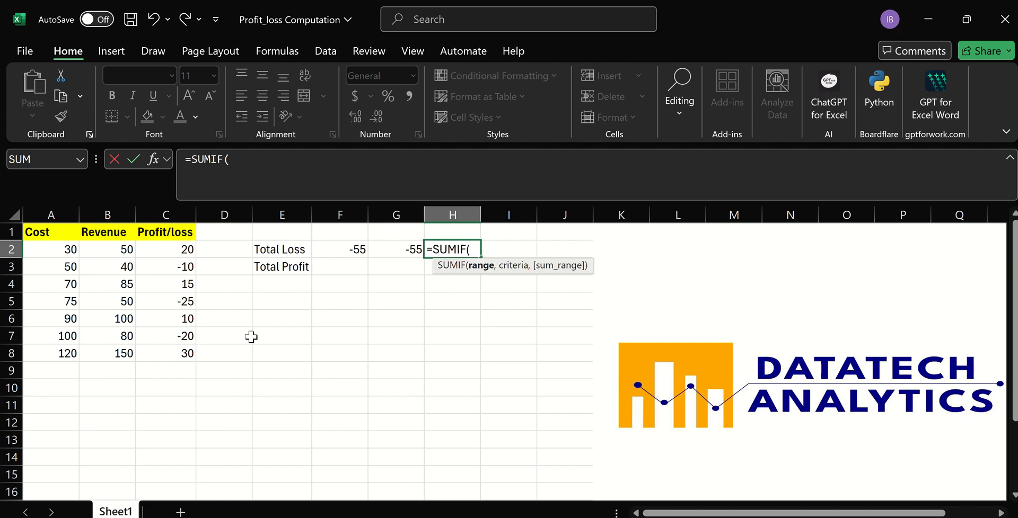
pyautogui.click(181, 250)
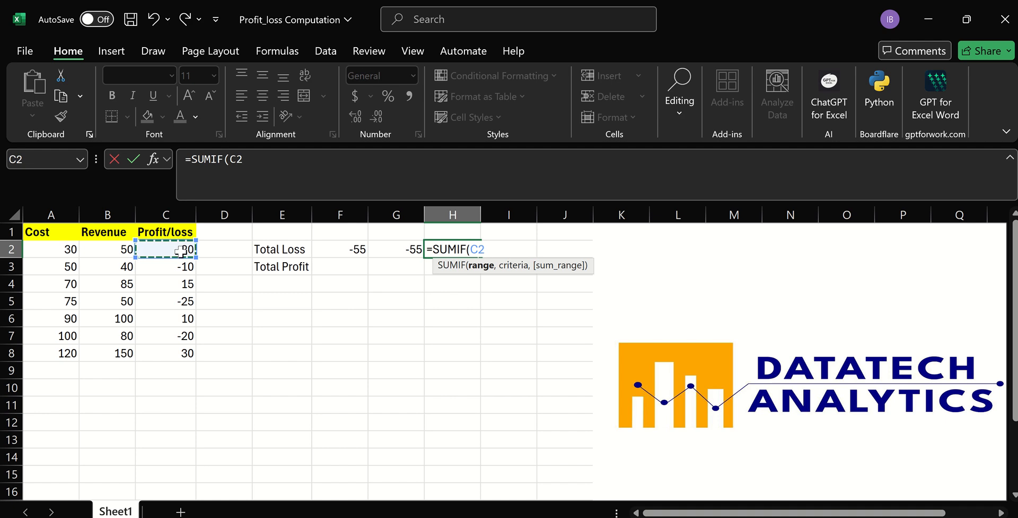
pyautogui.hotkey('ctrl', 'shift', 'Down')
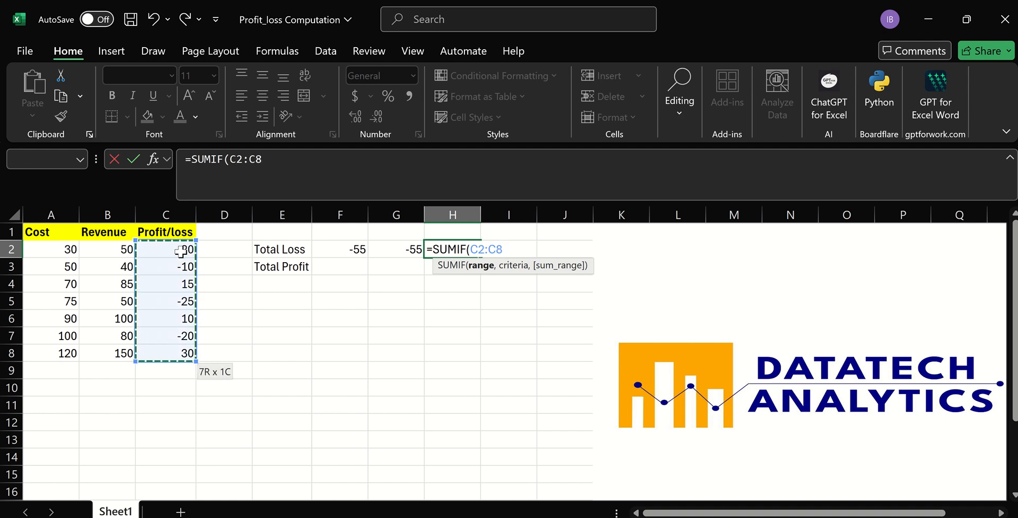
pyautogui.write(',"<')
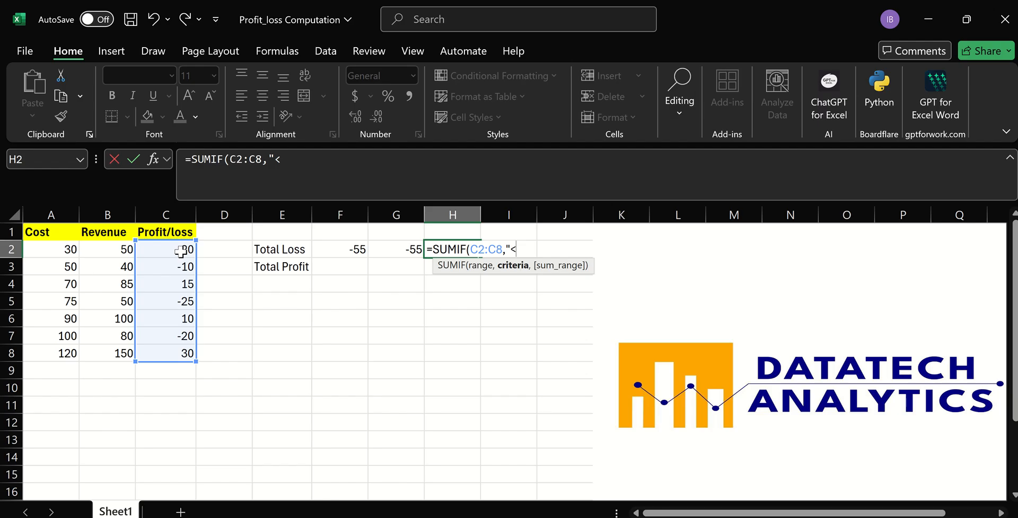
pyautogui.write('0",')
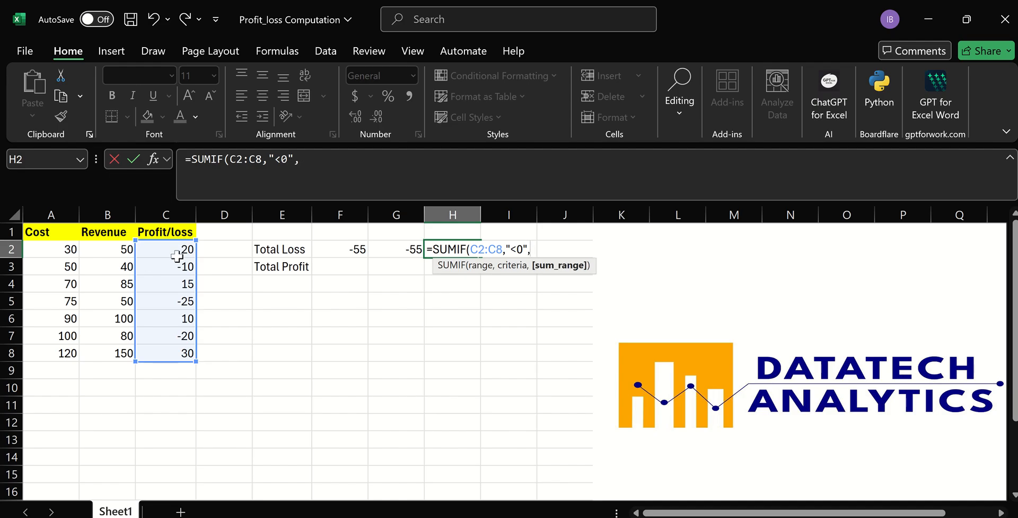
pyautogui.click(174, 250)
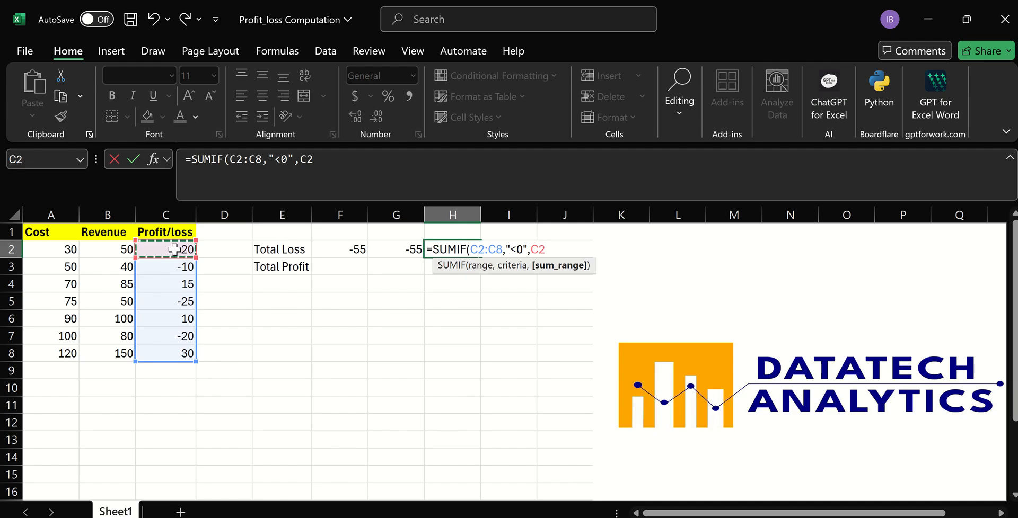
pyautogui.moveTo(174, 251); pyautogui.dragTo(188, 355)
pyautogui.press('Return')
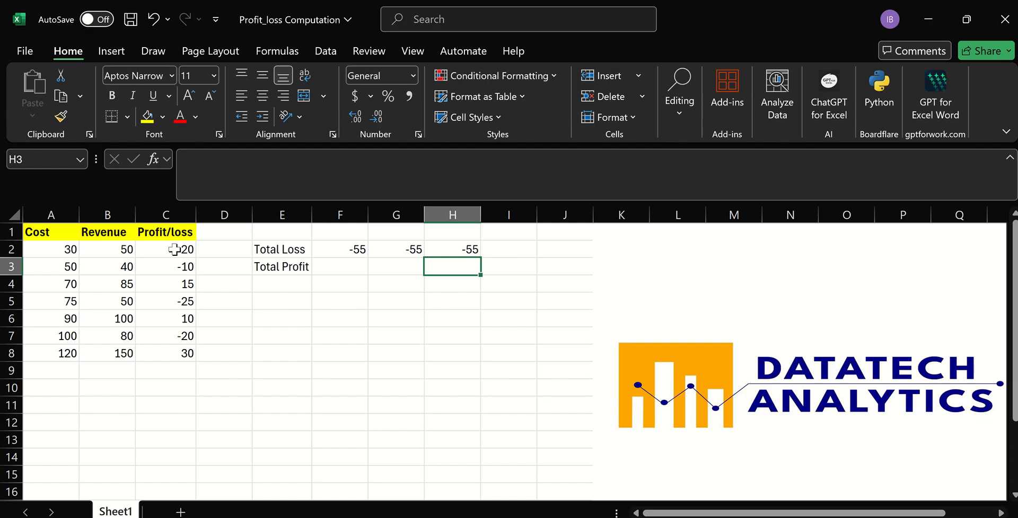
pyautogui.click(323, 301)
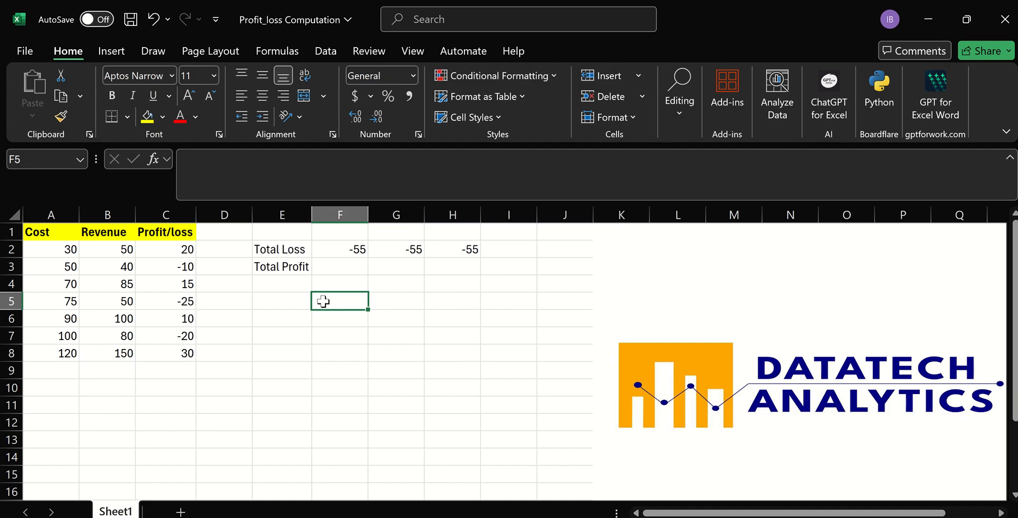
# List the negative Profit/loss values starting in I2 with the formula =FILTER(C2:C8,C2:C8<0).
pyautogui.click(513, 248)
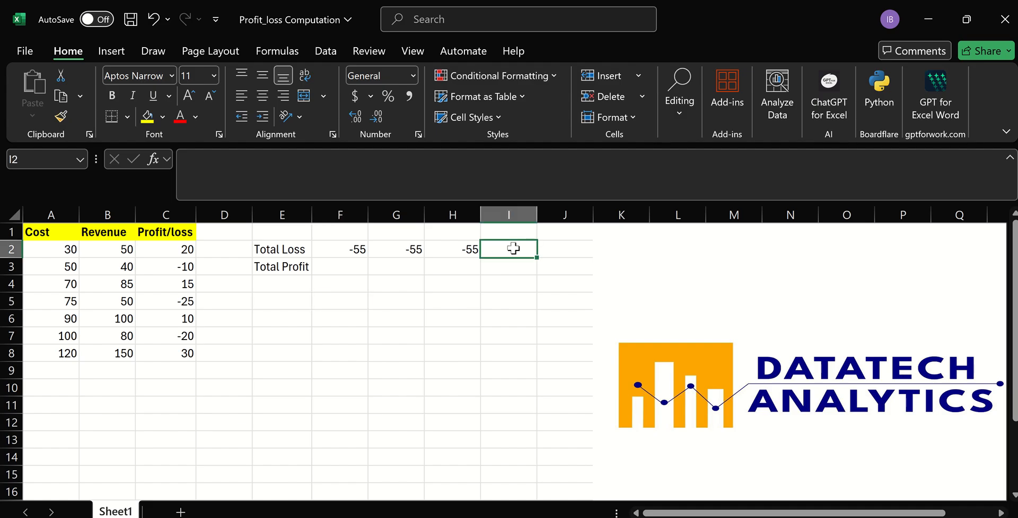
pyautogui.write('=')
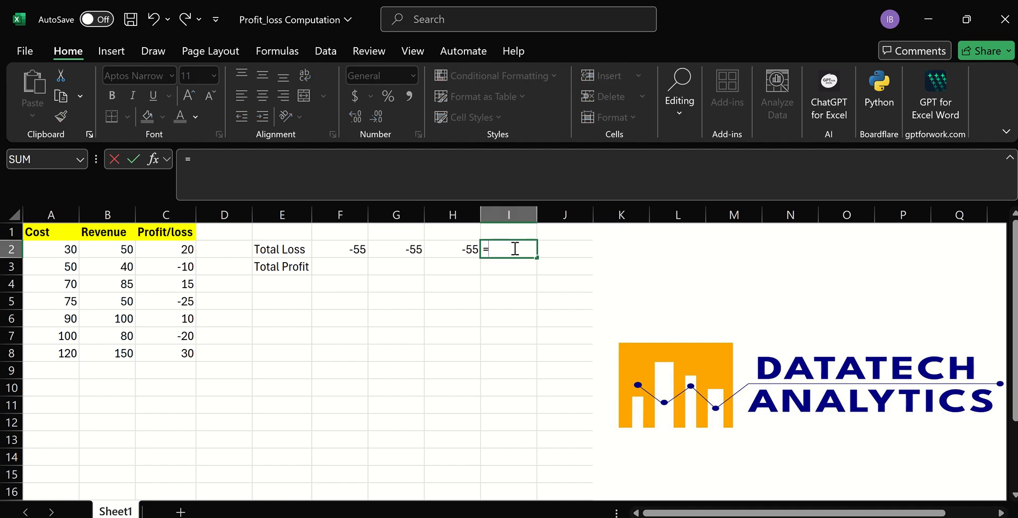
pyautogui.write('fil')
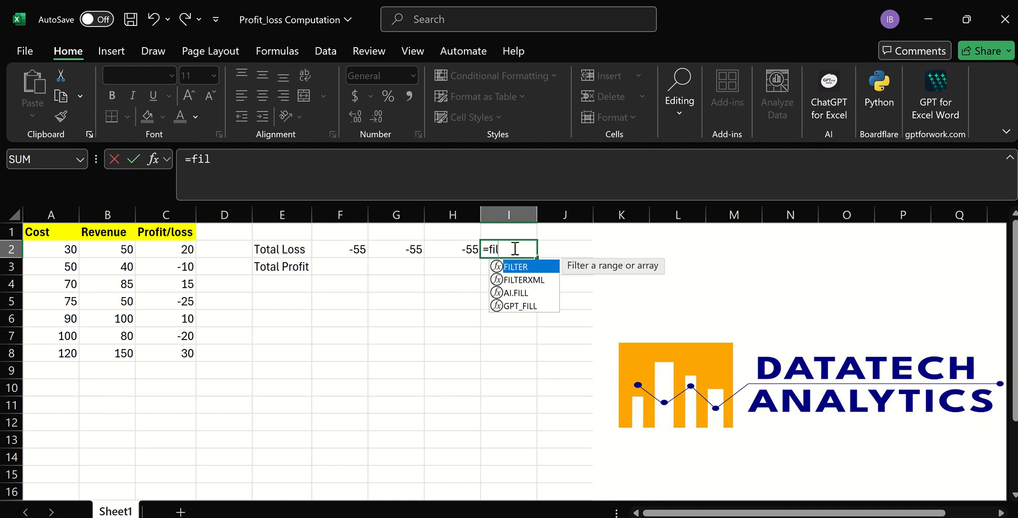
pyautogui.doubleClick(516, 268)
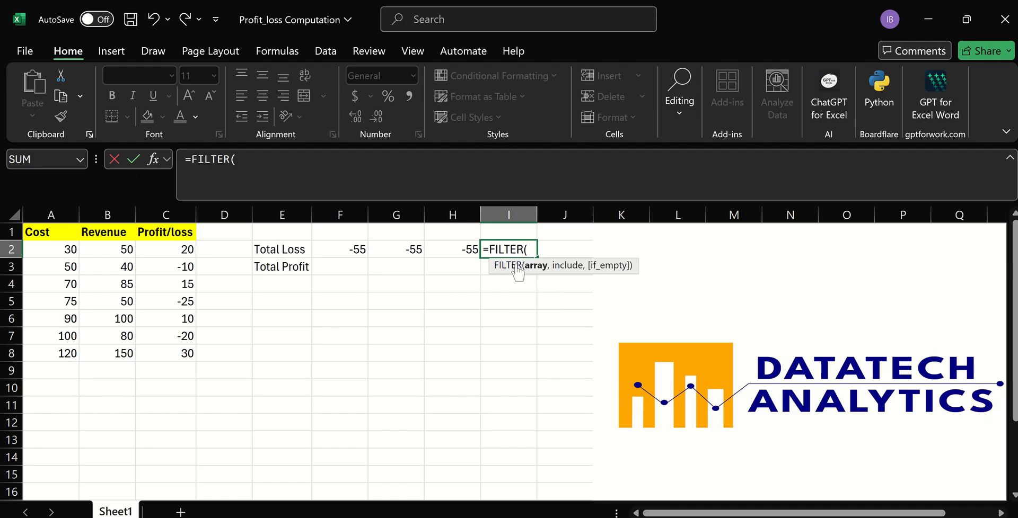
pyautogui.click(180, 247)
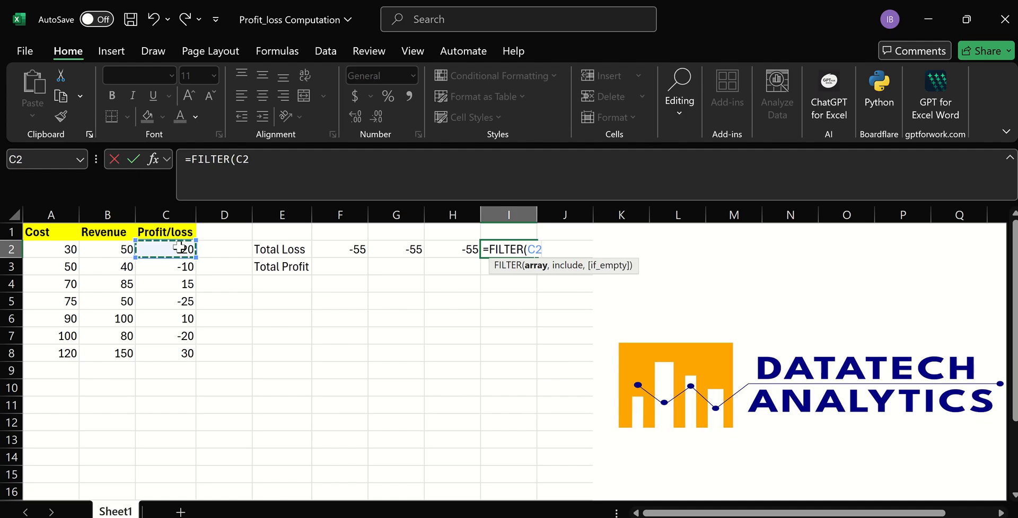
pyautogui.hotkey('ctrl', 'shift', 'Down')
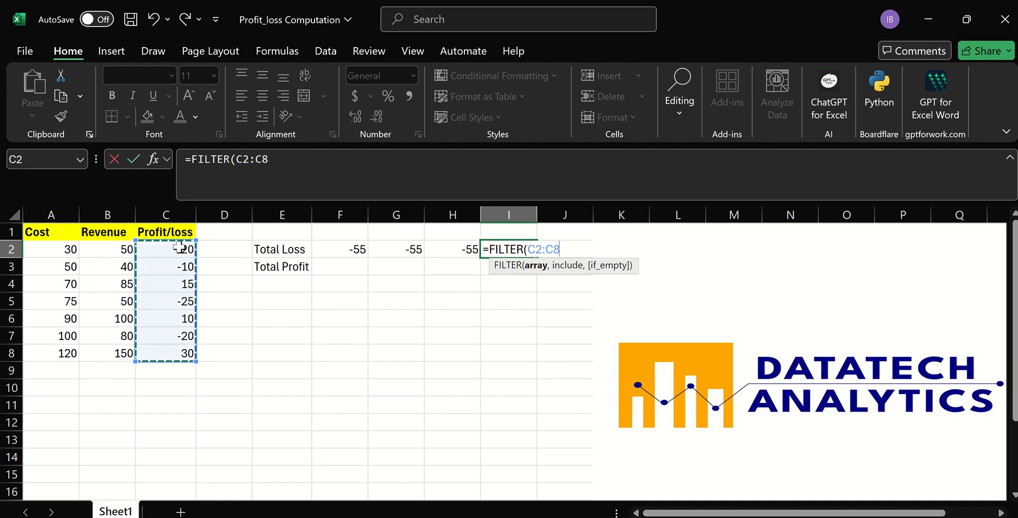
pyautogui.write(',')
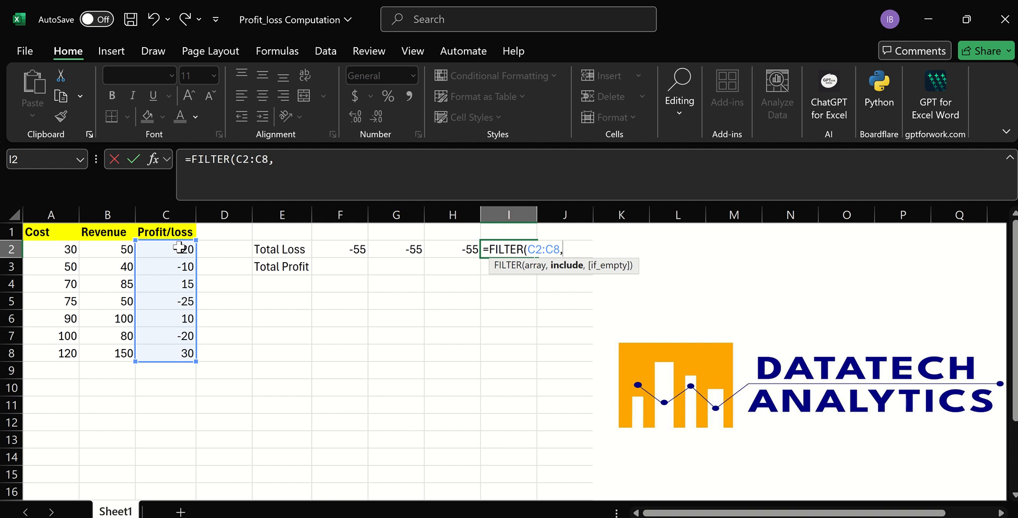
pyautogui.click(180, 247)
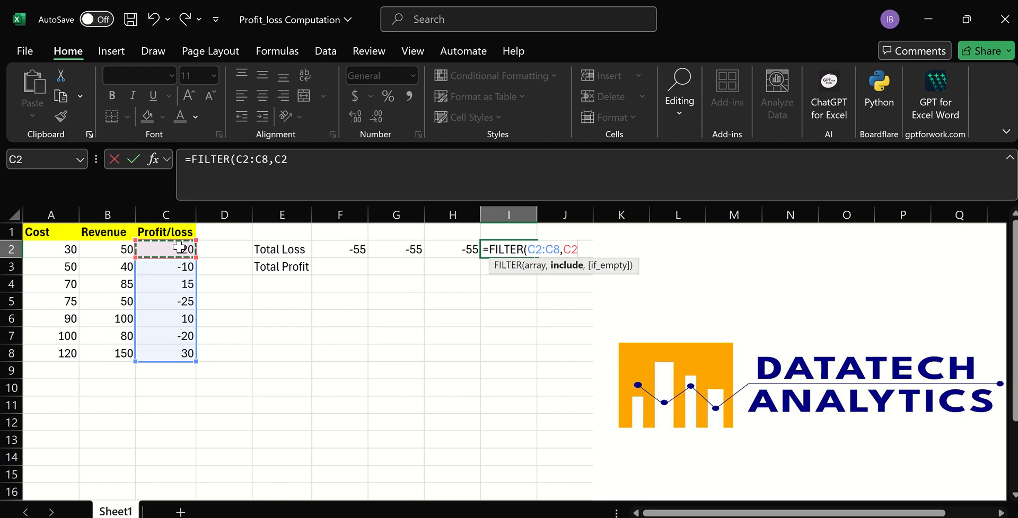
pyautogui.hotkey('ctrl', 'shift', 'Down')
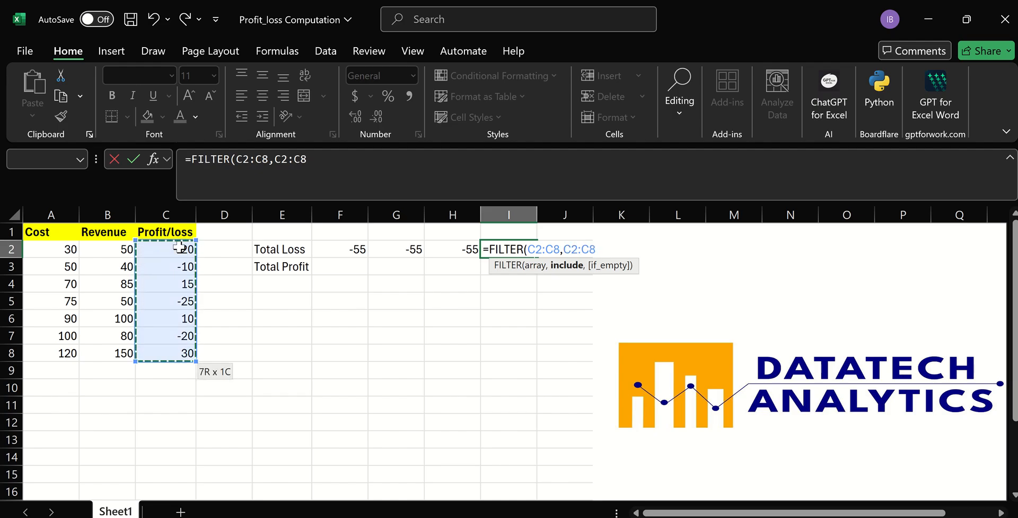
pyautogui.write('<')
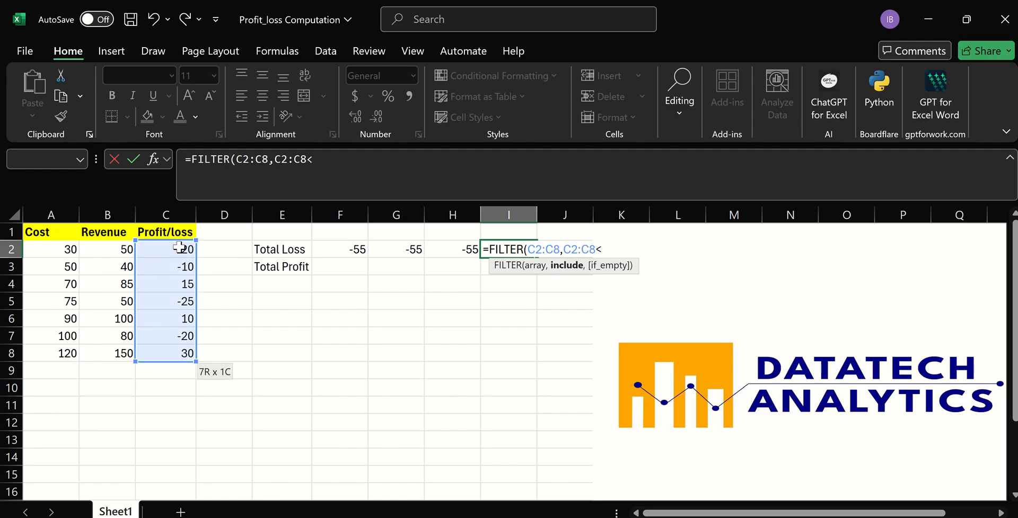
pyautogui.write('0)')
pyautogui.press('Return')
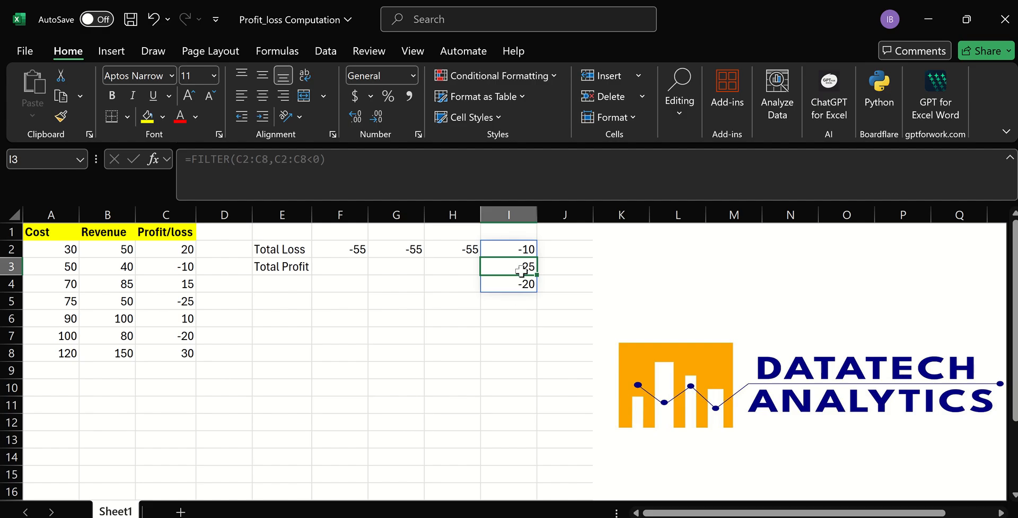
# Wrap the FILTER formula in I2 in SUM, making it =SUM(FILTER(C2:C8,C2:C8<0)).
pyautogui.click(521, 247)
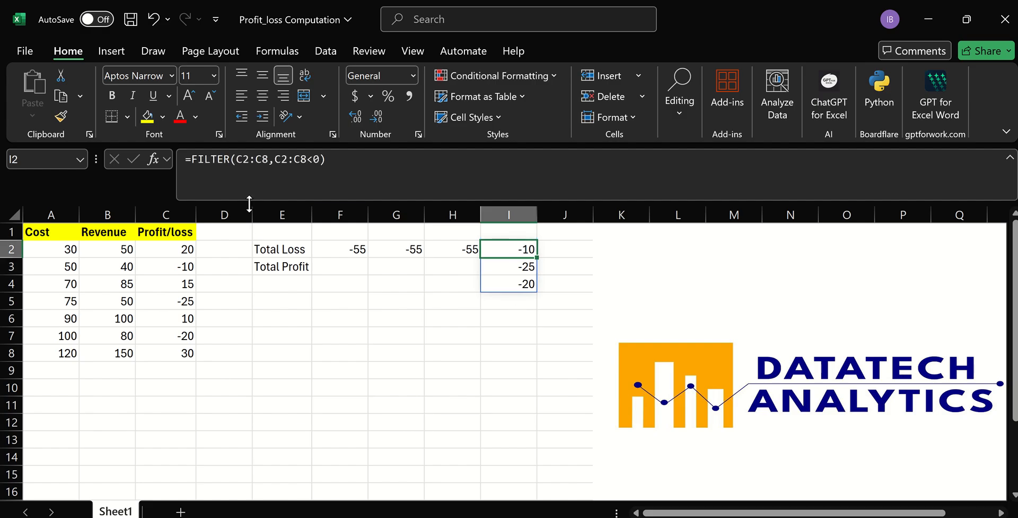
pyautogui.click(193, 159)
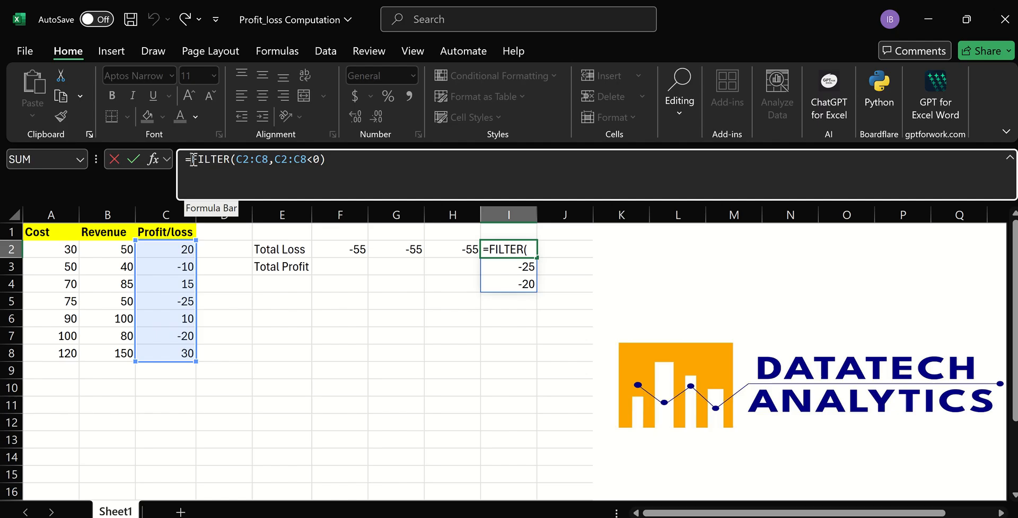
pyautogui.write('sum')
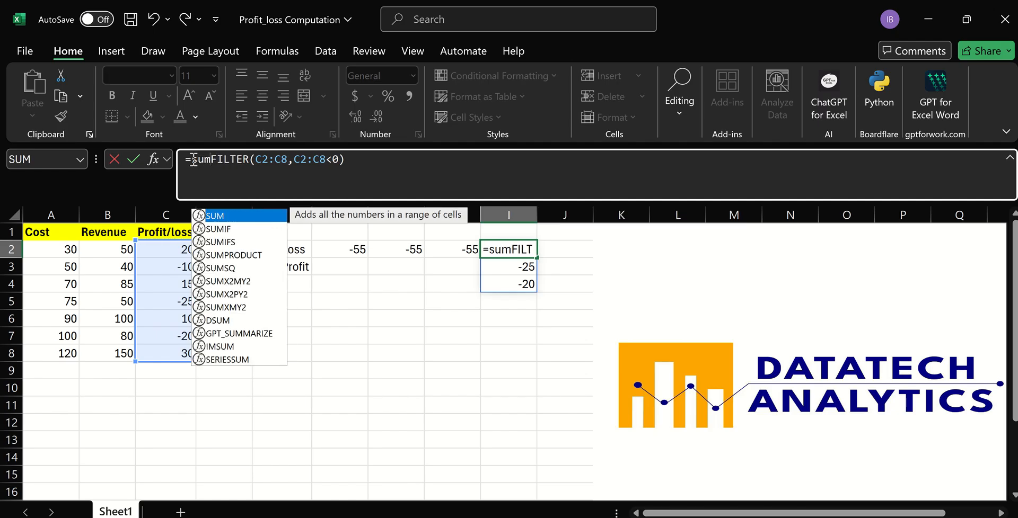
pyautogui.write('(')
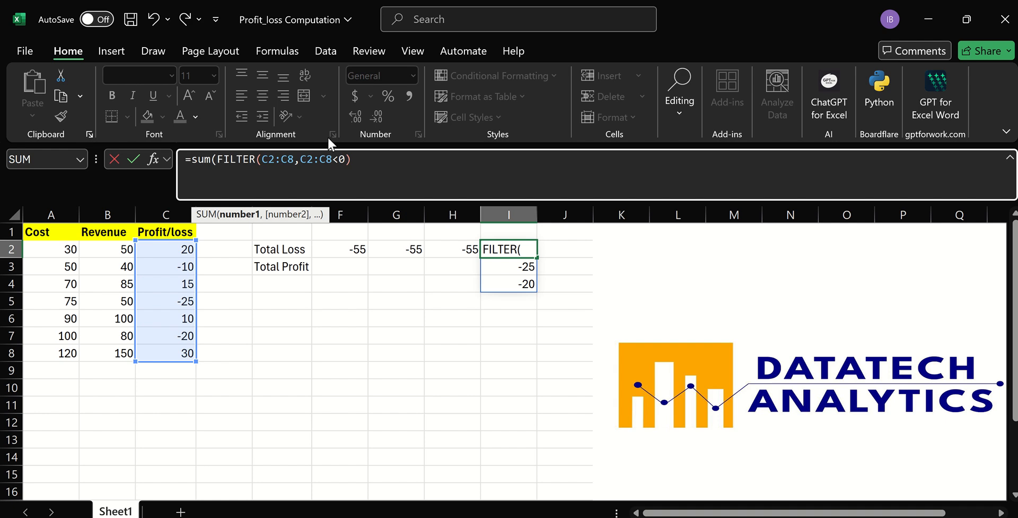
pyautogui.click(365, 162)
pyautogui.write(')')
pyautogui.press('Return')
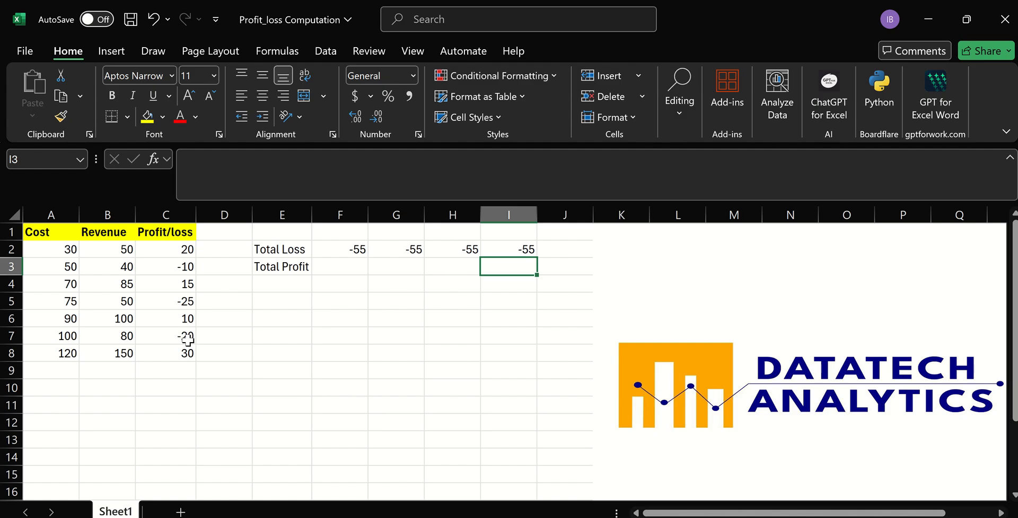
# Change the cost in A3 to 60 to test that all four Total Loss formulas recalculate.
pyautogui.click(70, 267)
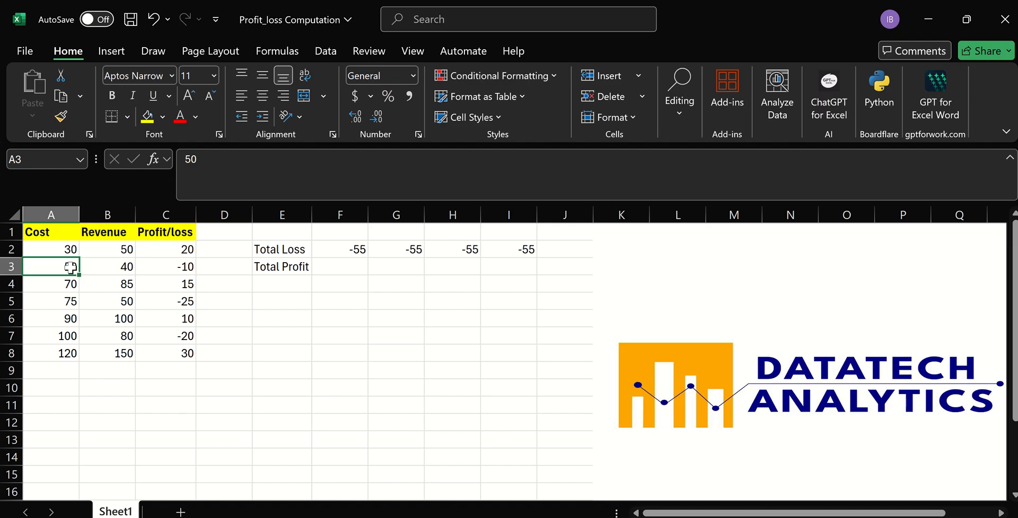
pyautogui.write('60')
pyautogui.click(361, 406)
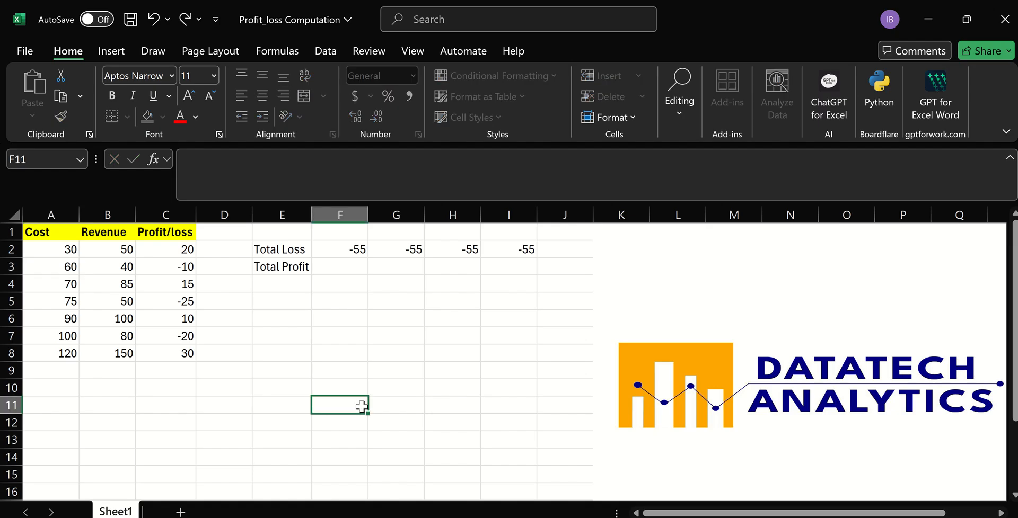